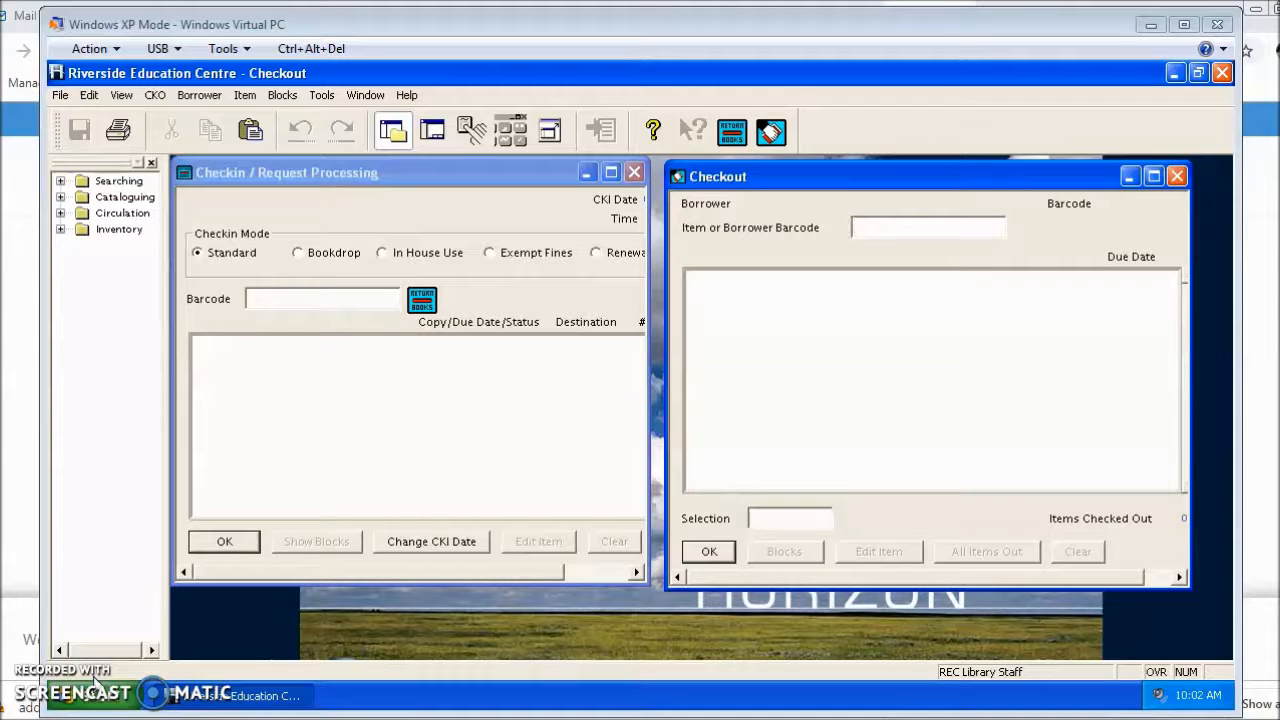
# - Find the staff borrower by last name and first initial, and load their record in Checkout
pyautogui.click(937, 227)
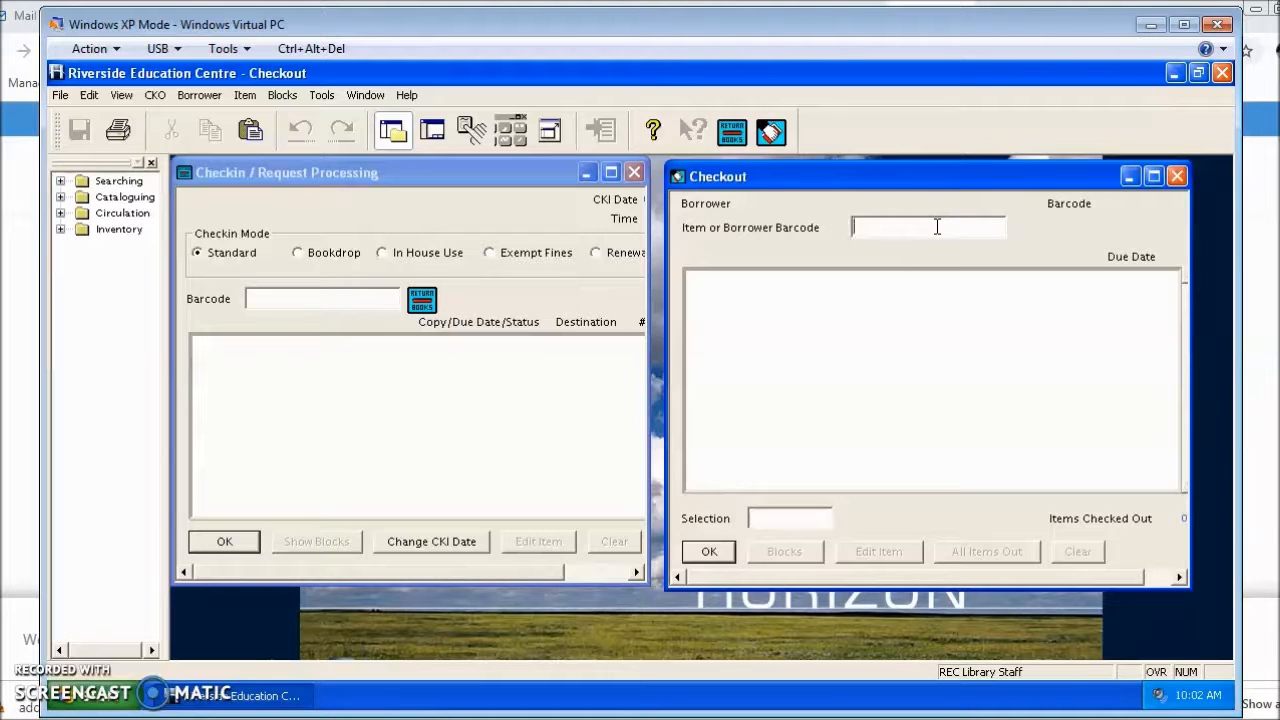
pyautogui.write('parss')
pyautogui.press('BackSpace')
pyautogui.press('BackSpace')
pyautogui.press('BackSpace')
pyautogui.press('BackSpace')
pyautogui.press('BackSpace')
pyautogui.press('Return')
pyautogui.write('parsons')
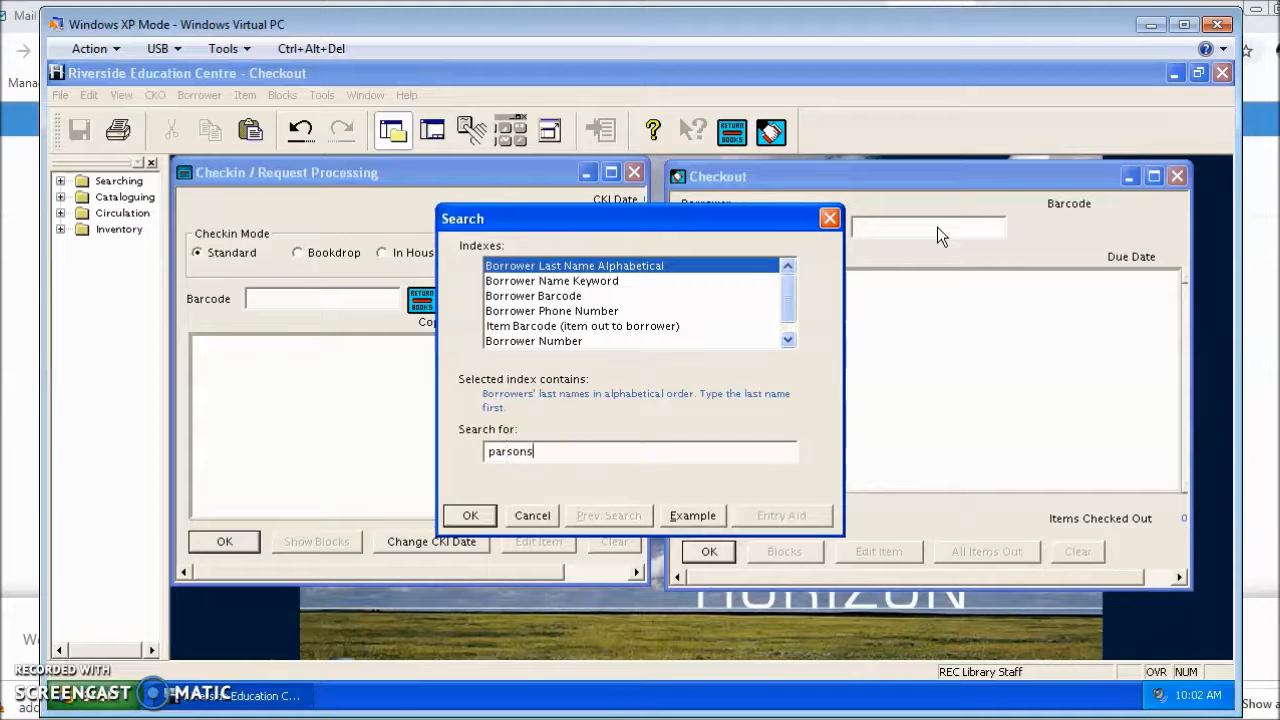
pyautogui.write(' k')
pyautogui.press('Return')
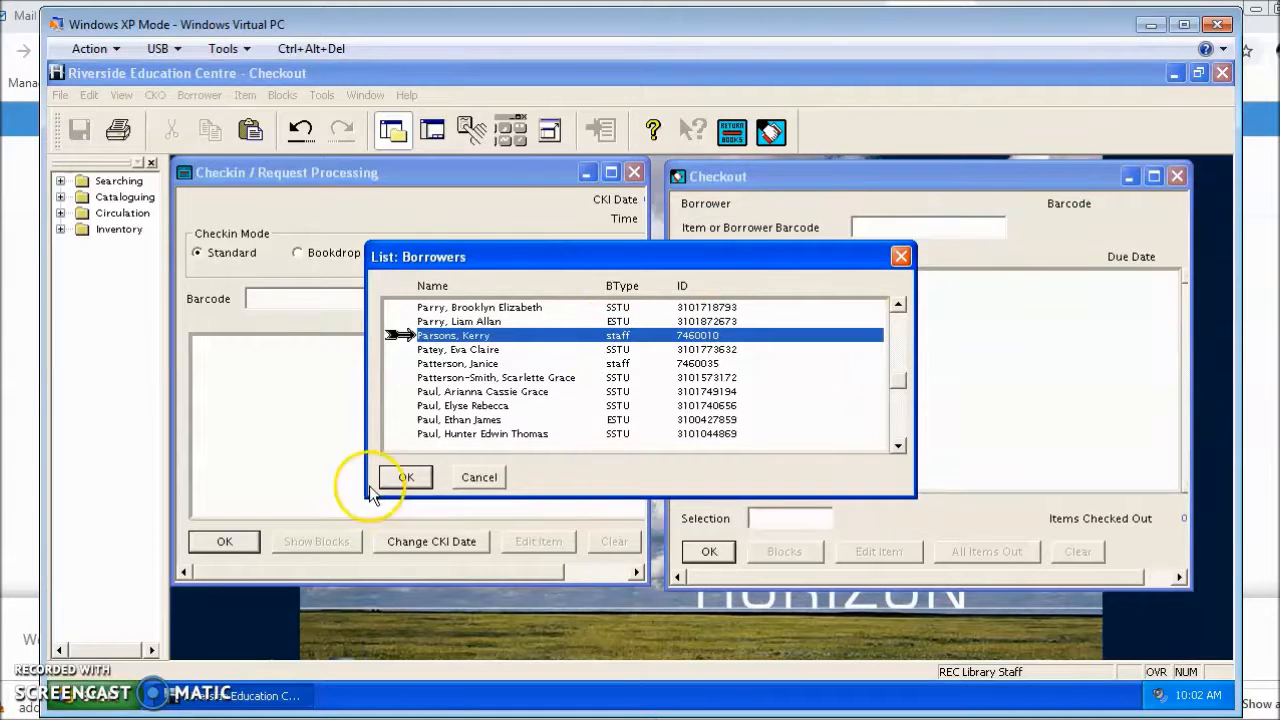
pyautogui.click(405, 476)
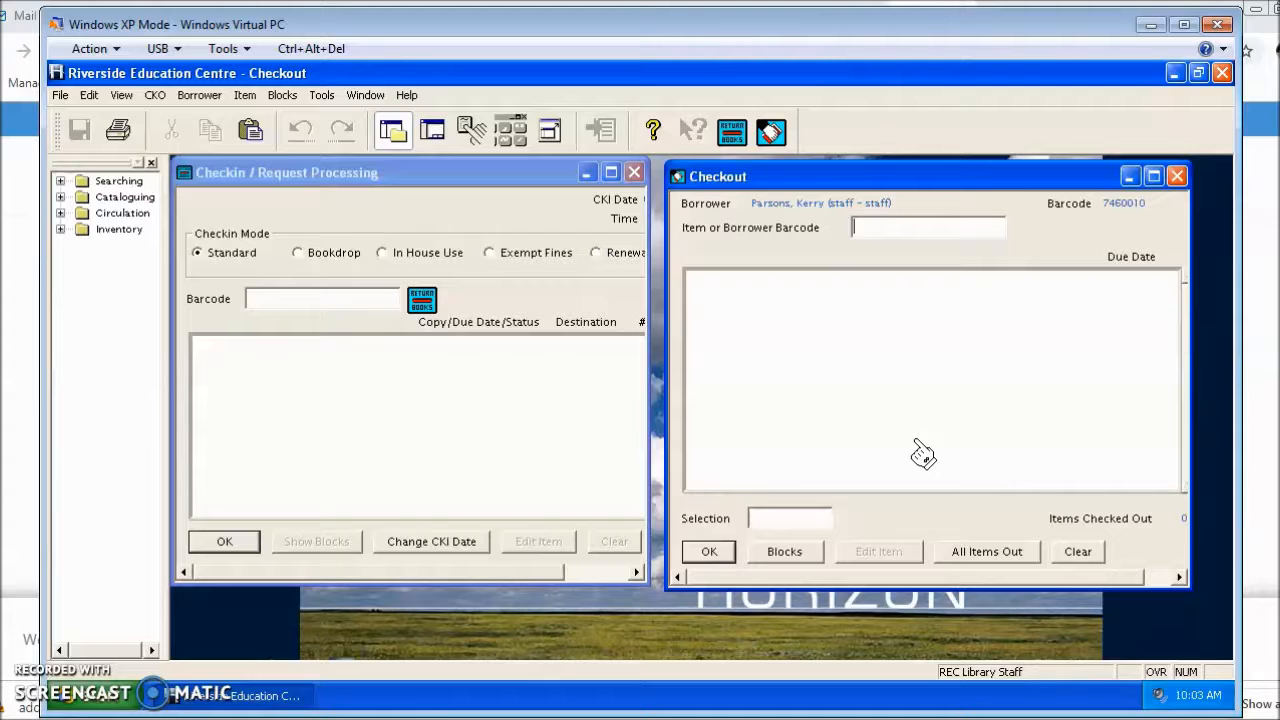
# - Open the loaded borrower's record for editing and examine the PIN and barcode fields
pyautogui.click(196, 95)
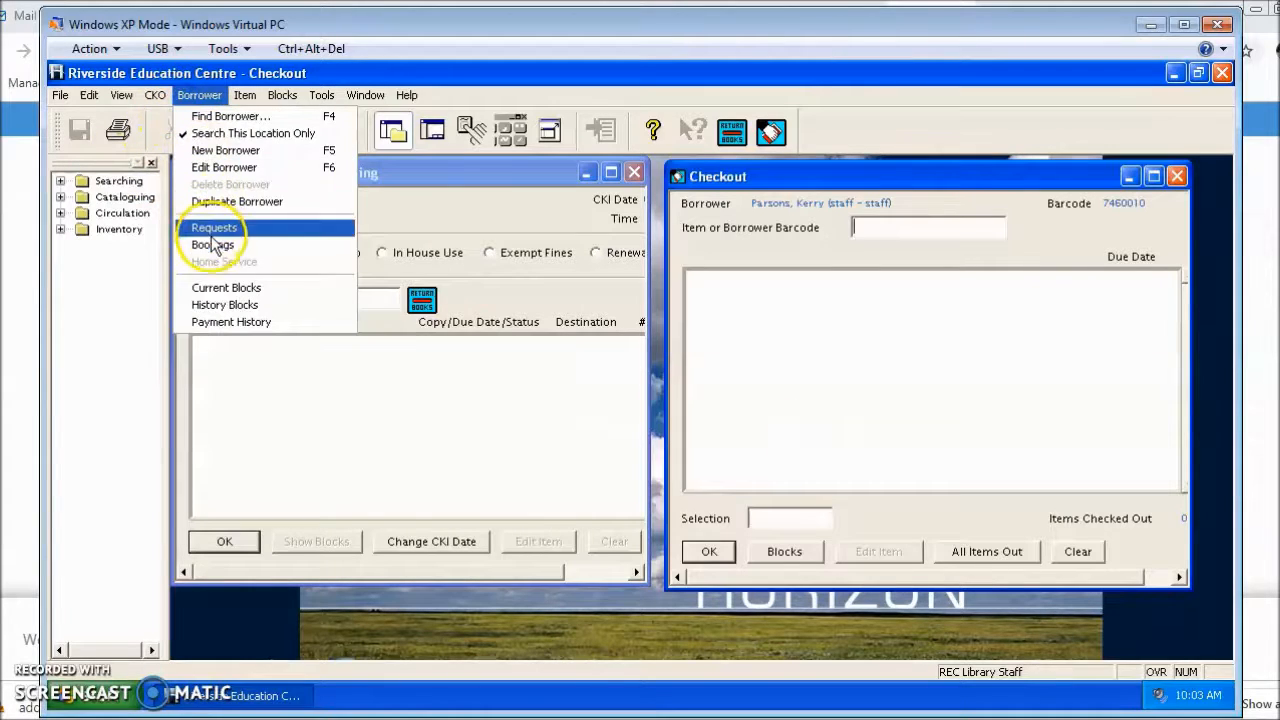
pyautogui.click(240, 168)
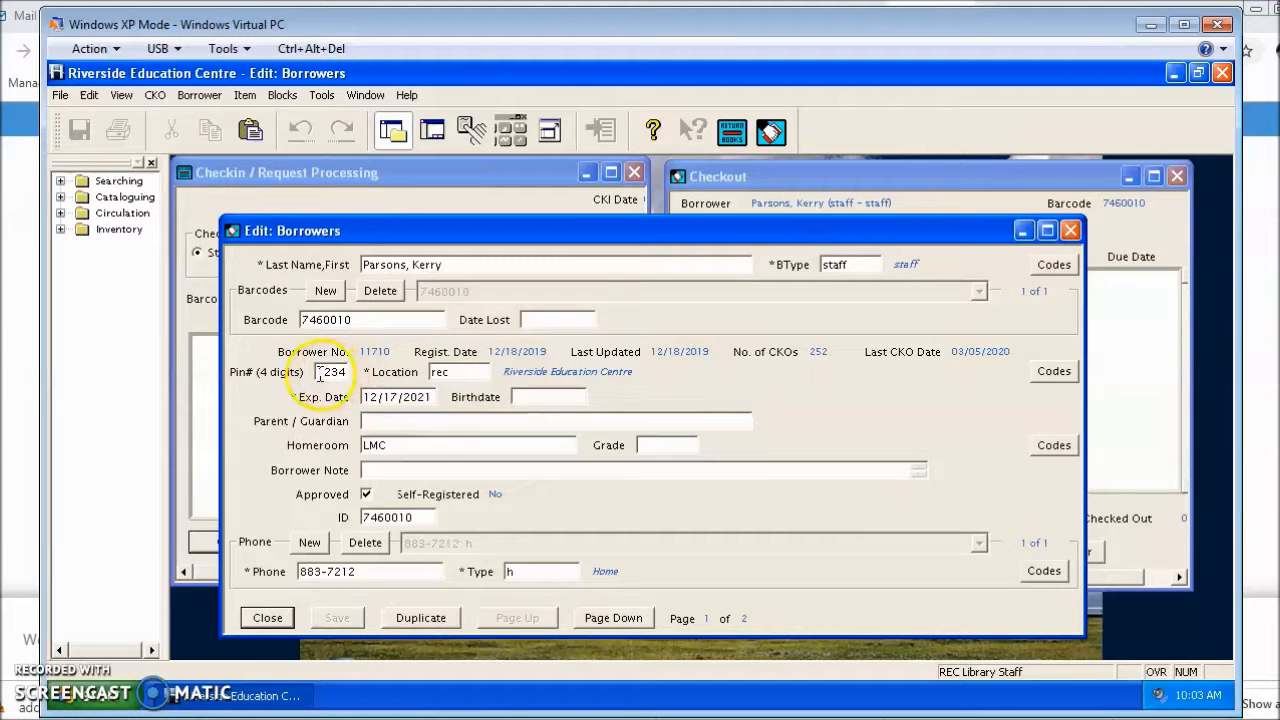
pyautogui.moveTo(320, 376); pyautogui.dragTo(346, 374)
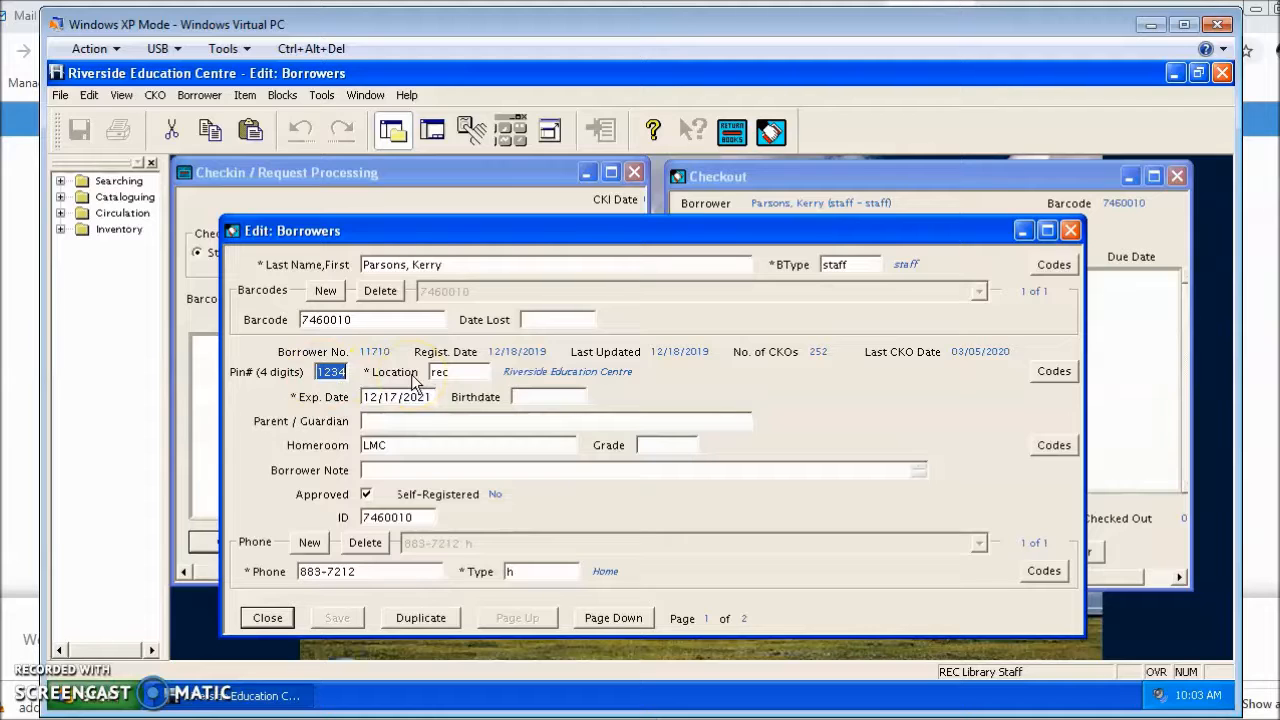
pyautogui.doubleClick(386, 320)
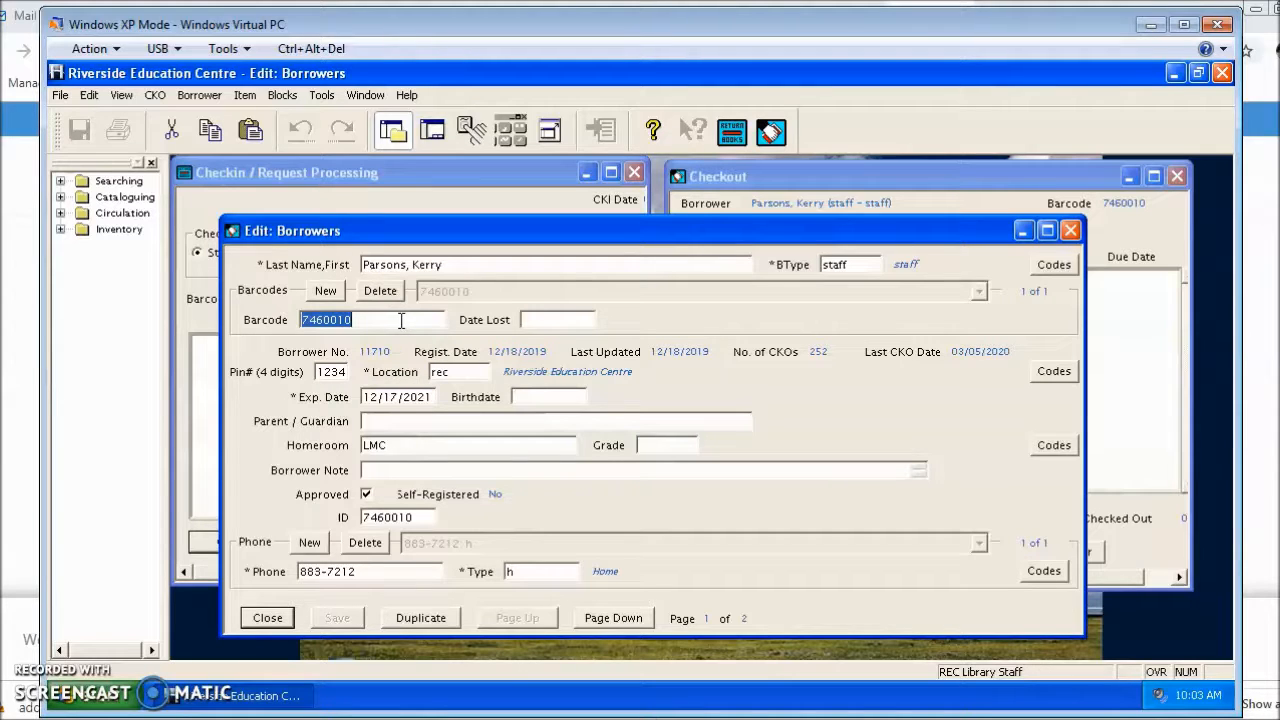
pyautogui.doubleClick(405, 320)
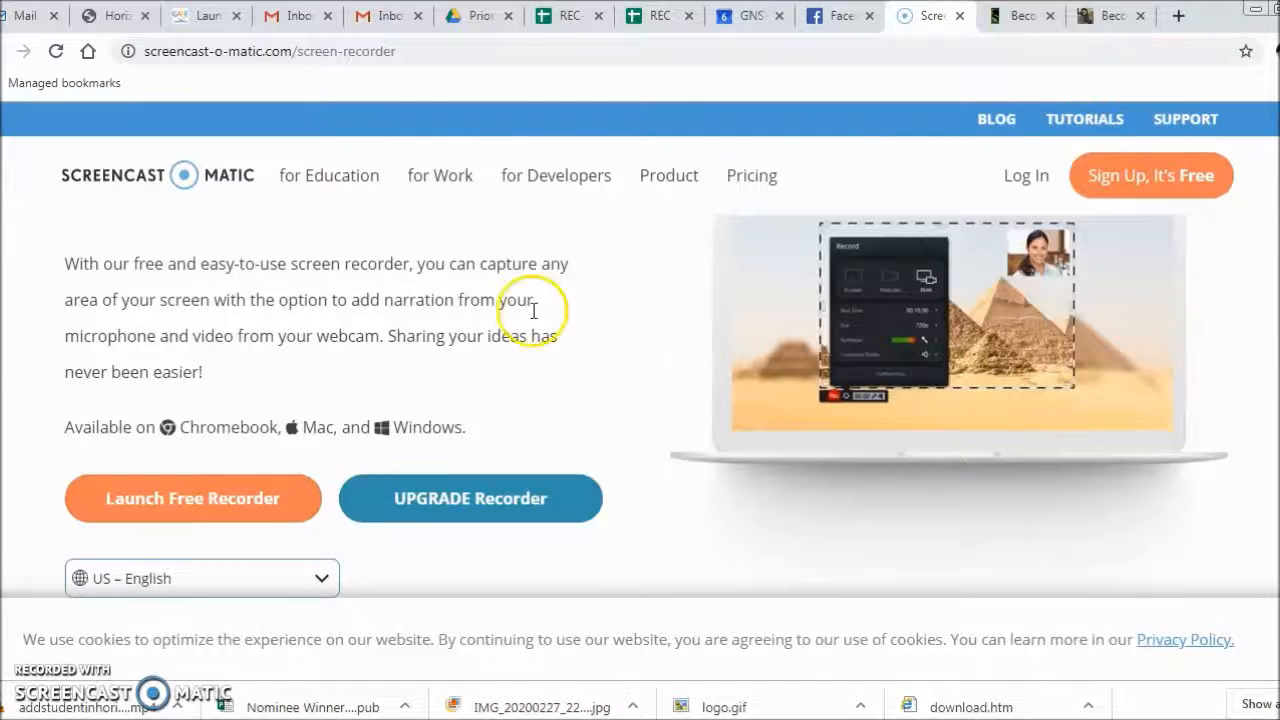
# - Switch to the library catalogue in the browser and log in with the borrower's ID number and PIN
pyautogui.click(105, 20)
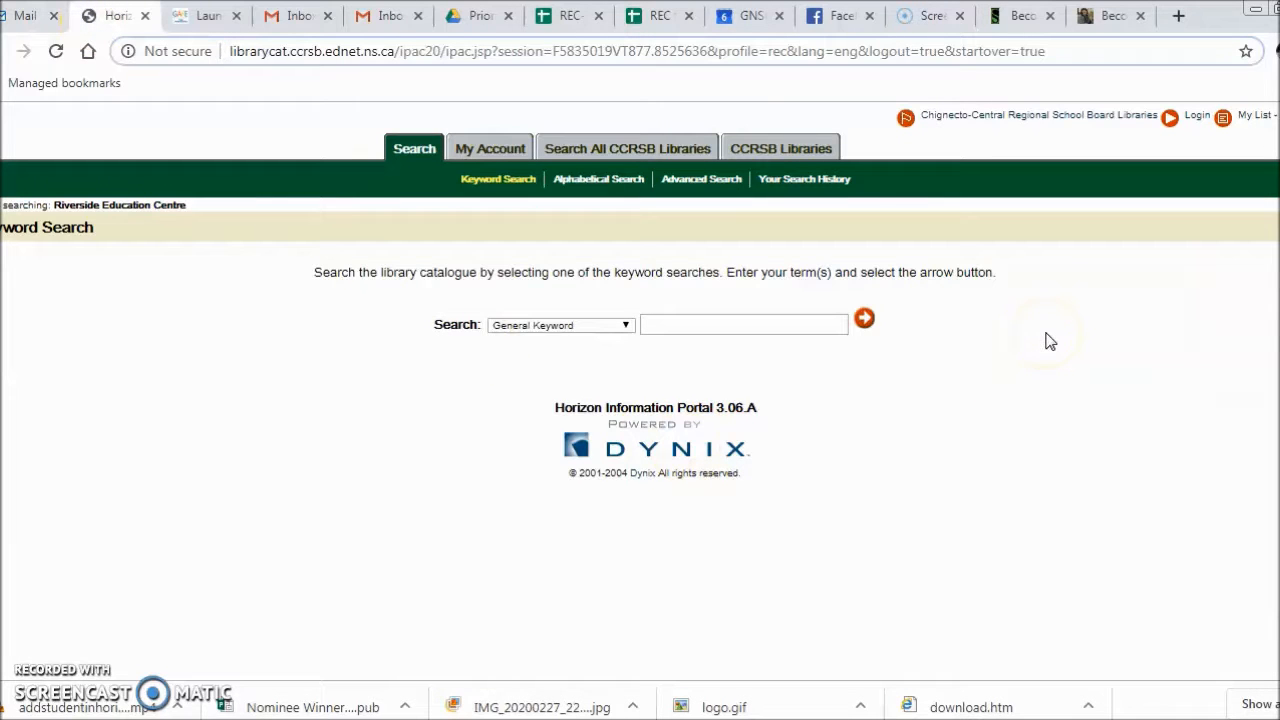
pyautogui.click(1198, 116)
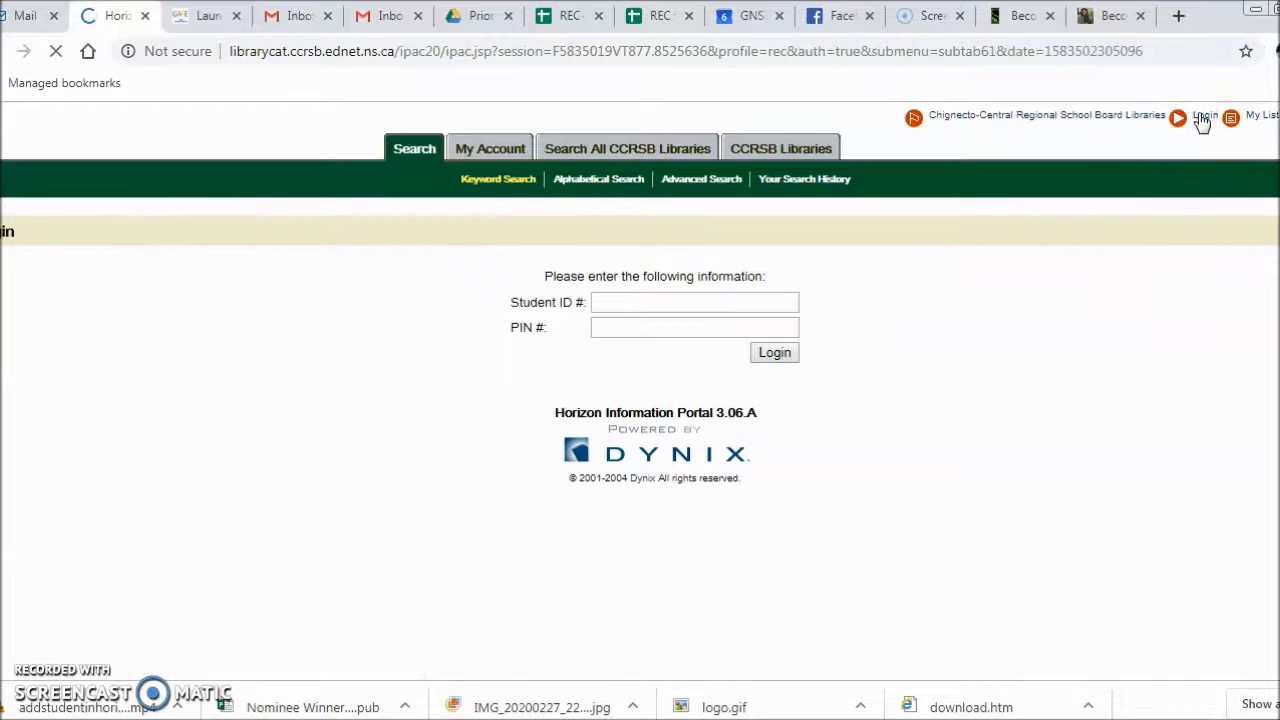
pyautogui.click(670, 300)
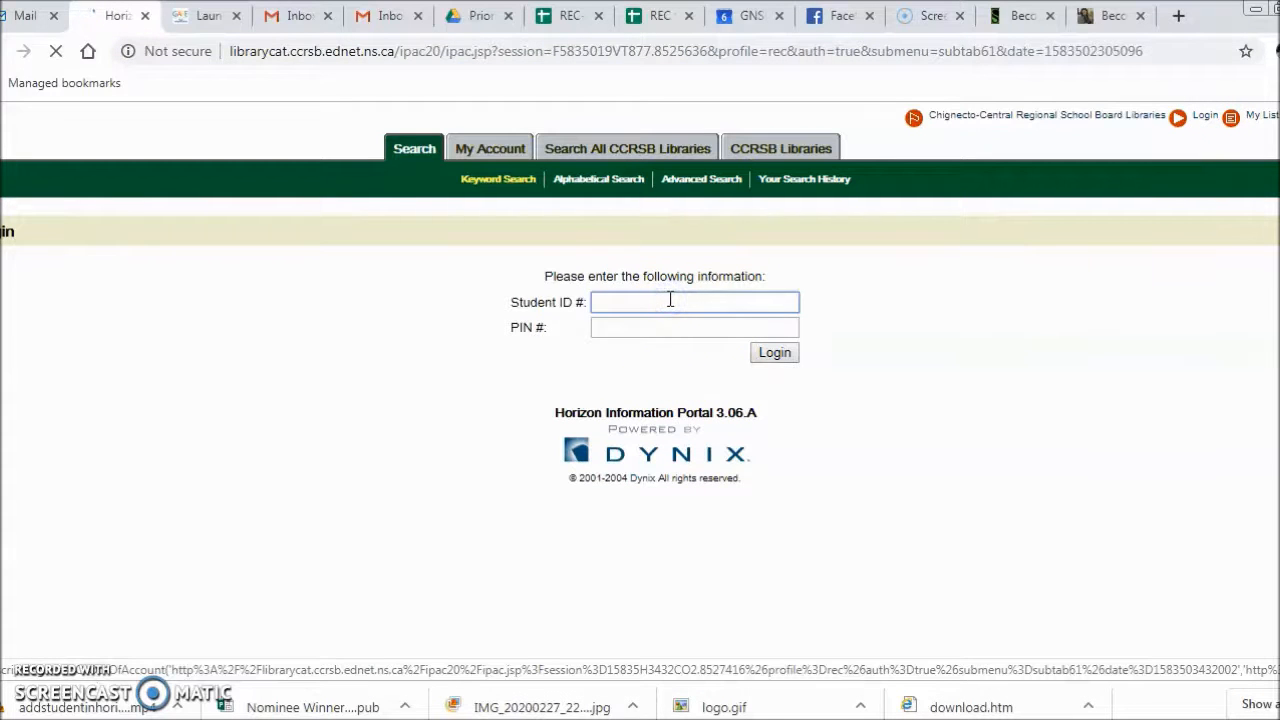
pyautogui.write('7460010')
pyautogui.click(667, 328)
pyautogui.write('****')
pyautogui.click(780, 352)
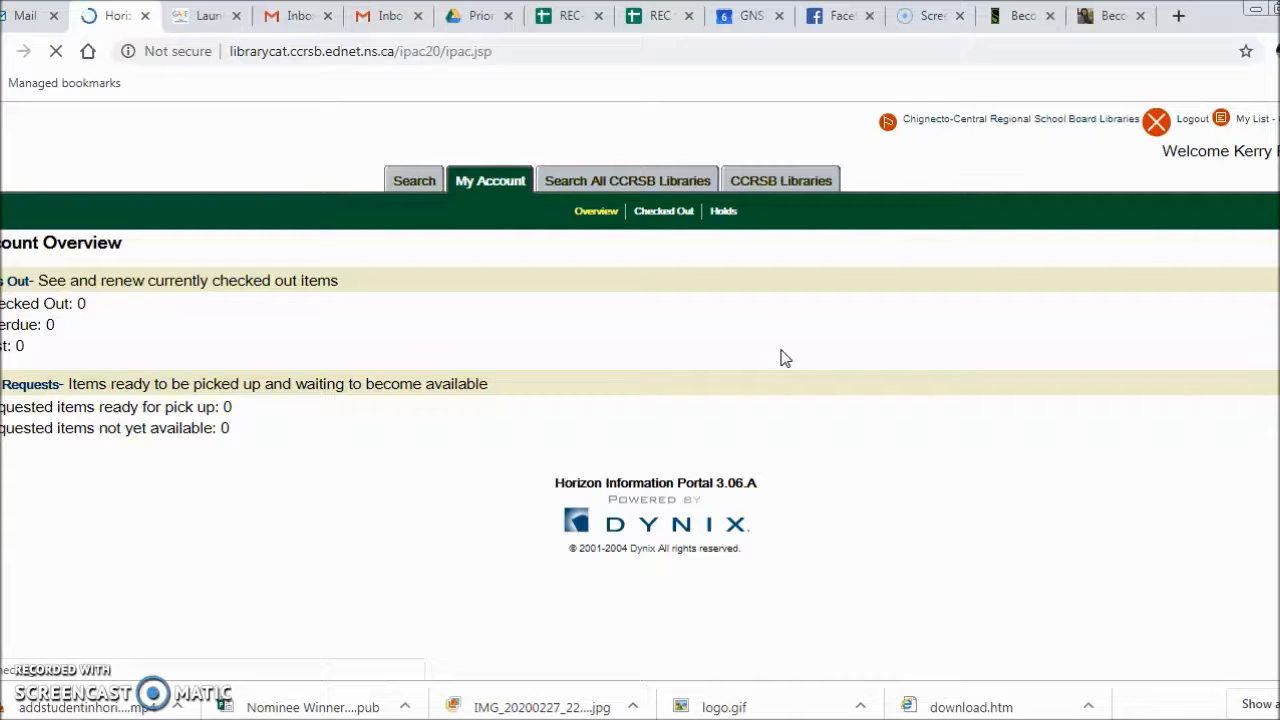
# - Search the Riverside Education Centre catalogue by General Keyword for "inquiry illuminated"
pyautogui.click(414, 183)
pyautogui.click(741, 354)
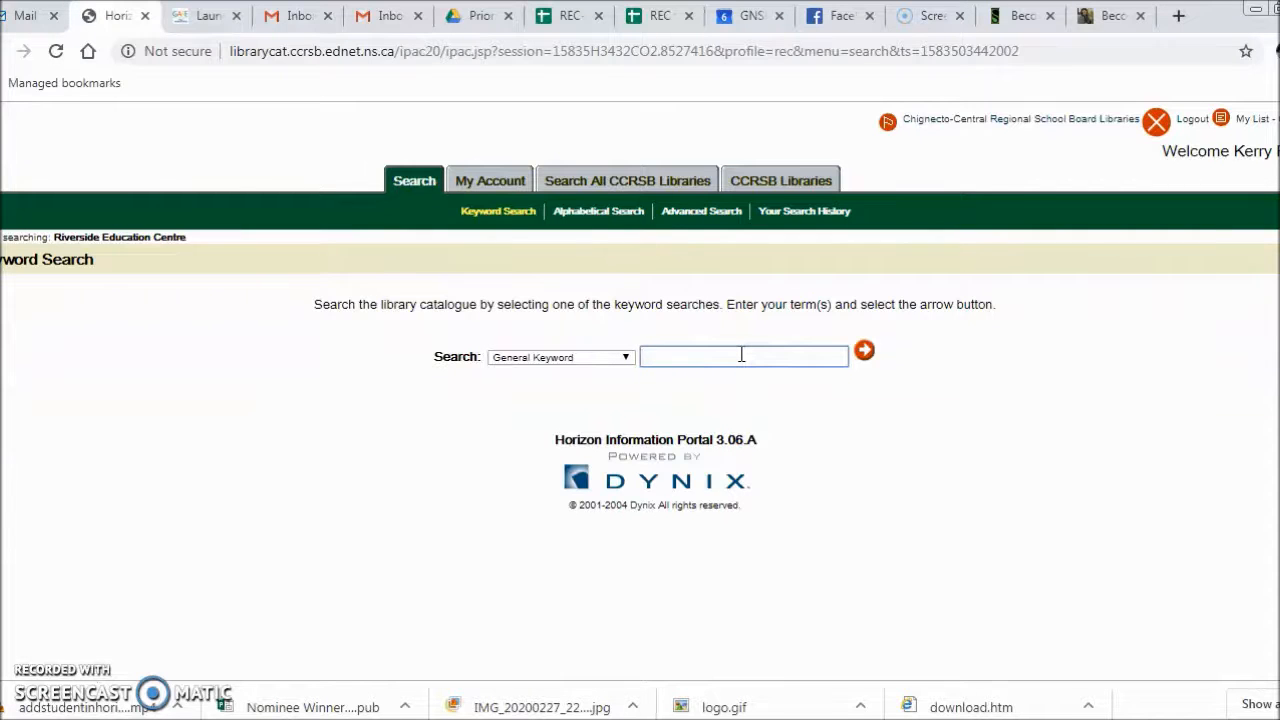
pyautogui.write('inquiry illuminated')
pyautogui.click(864, 352)
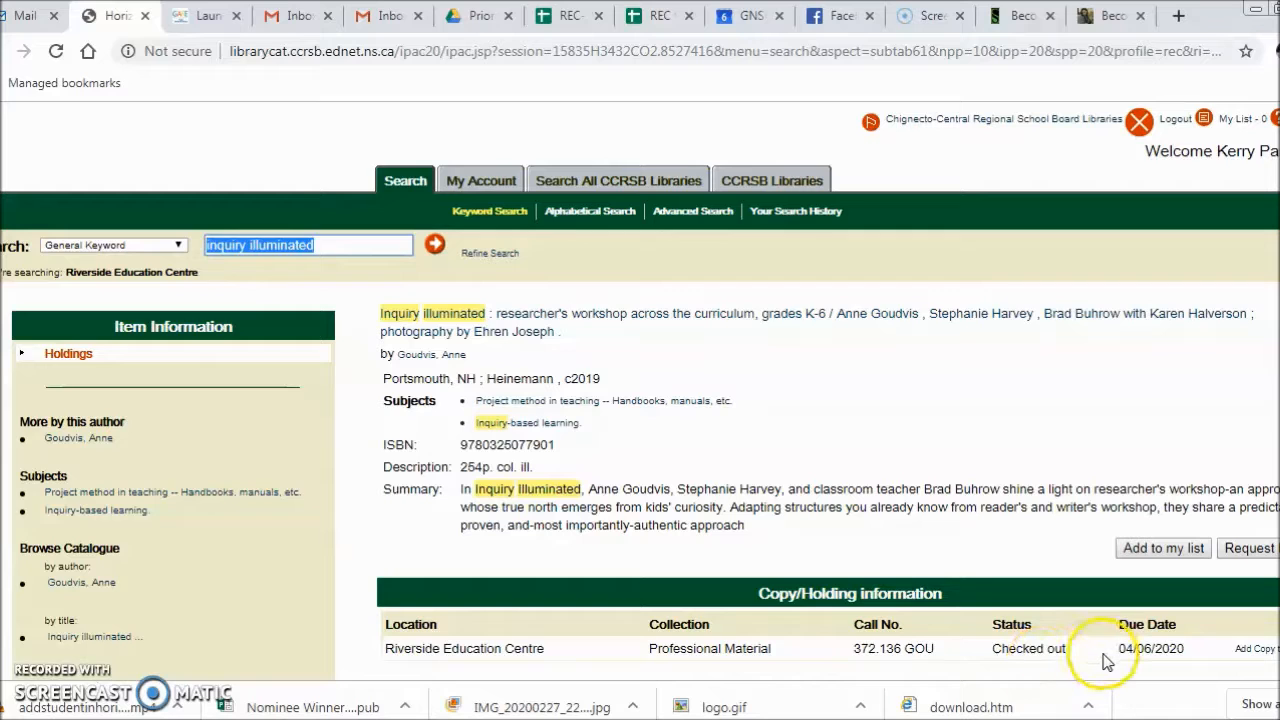
# - Request the book Inquiry illuminated with Riverside Education Centre as pickup location, and return to searching
pyautogui.click(1259, 556)
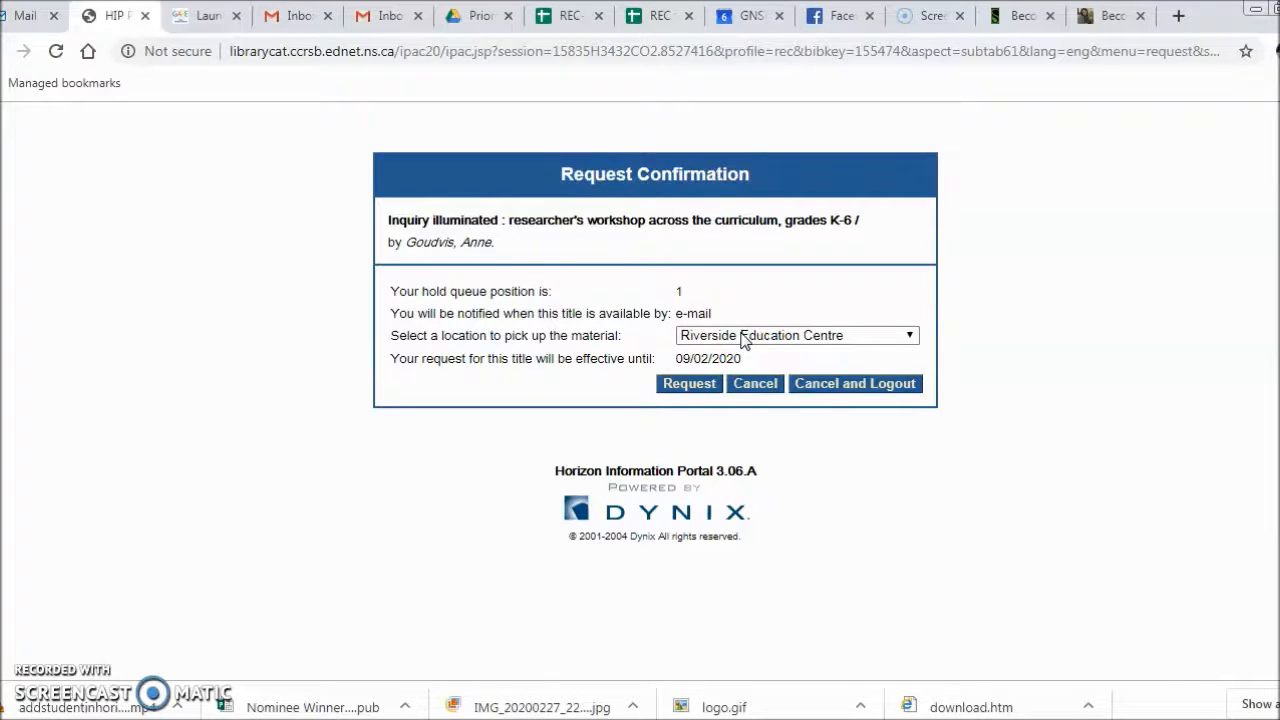
pyautogui.click(845, 338)
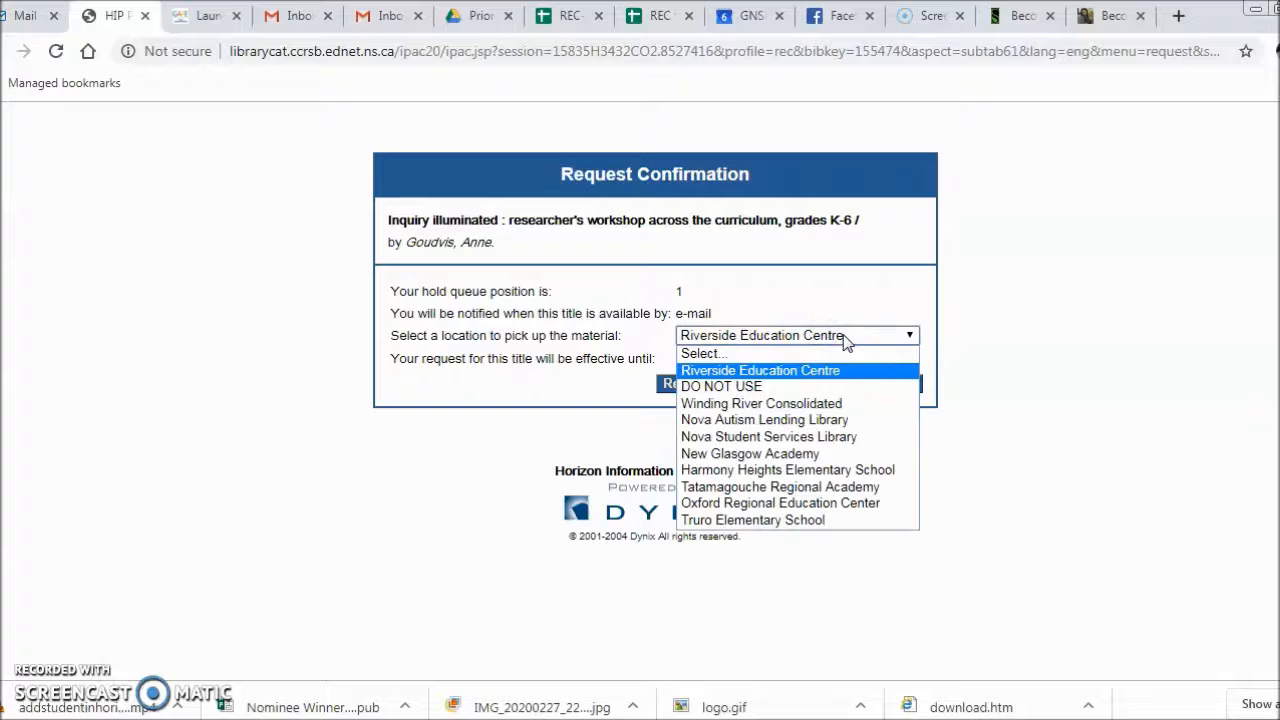
pyautogui.click(845, 338)
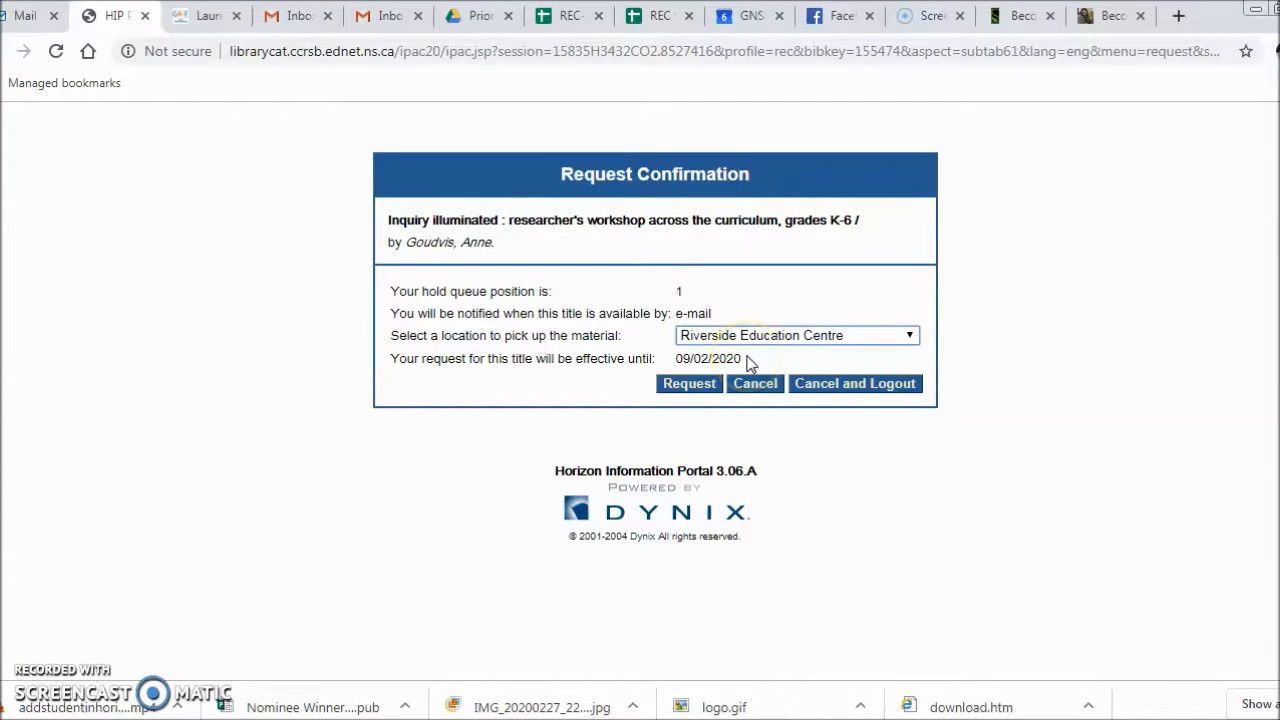
pyautogui.click(700, 390)
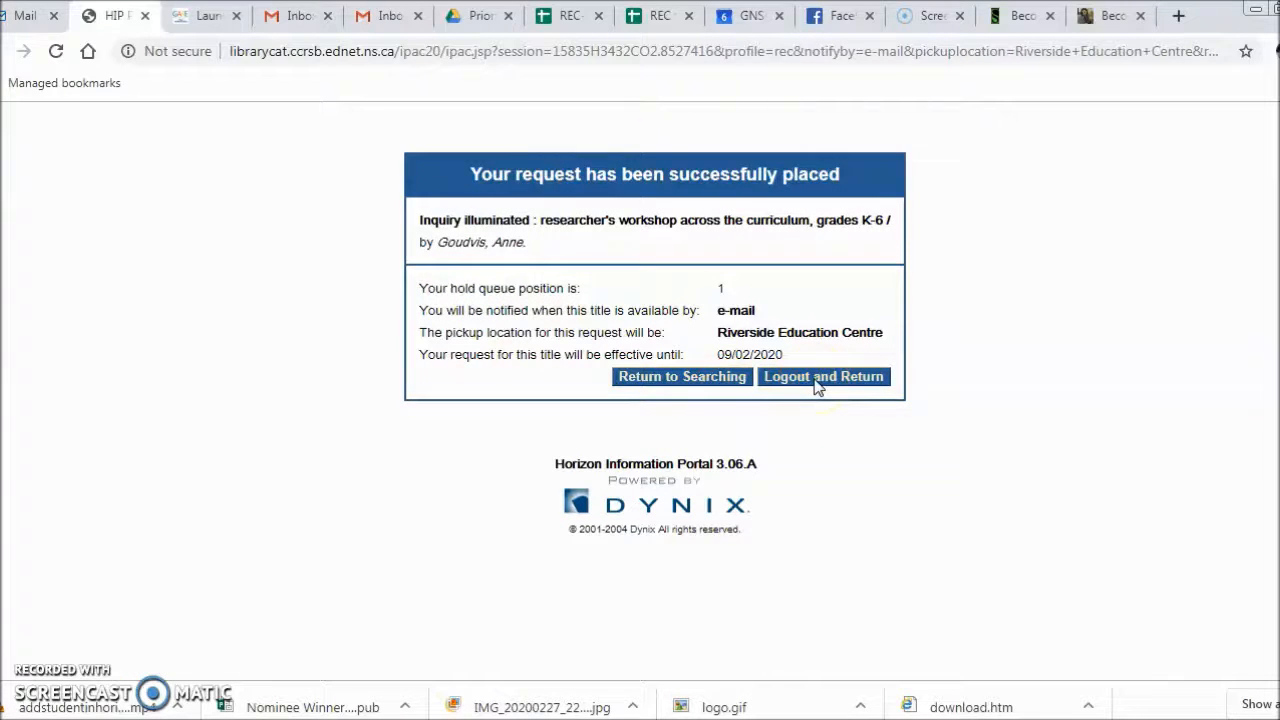
pyautogui.click(697, 380)
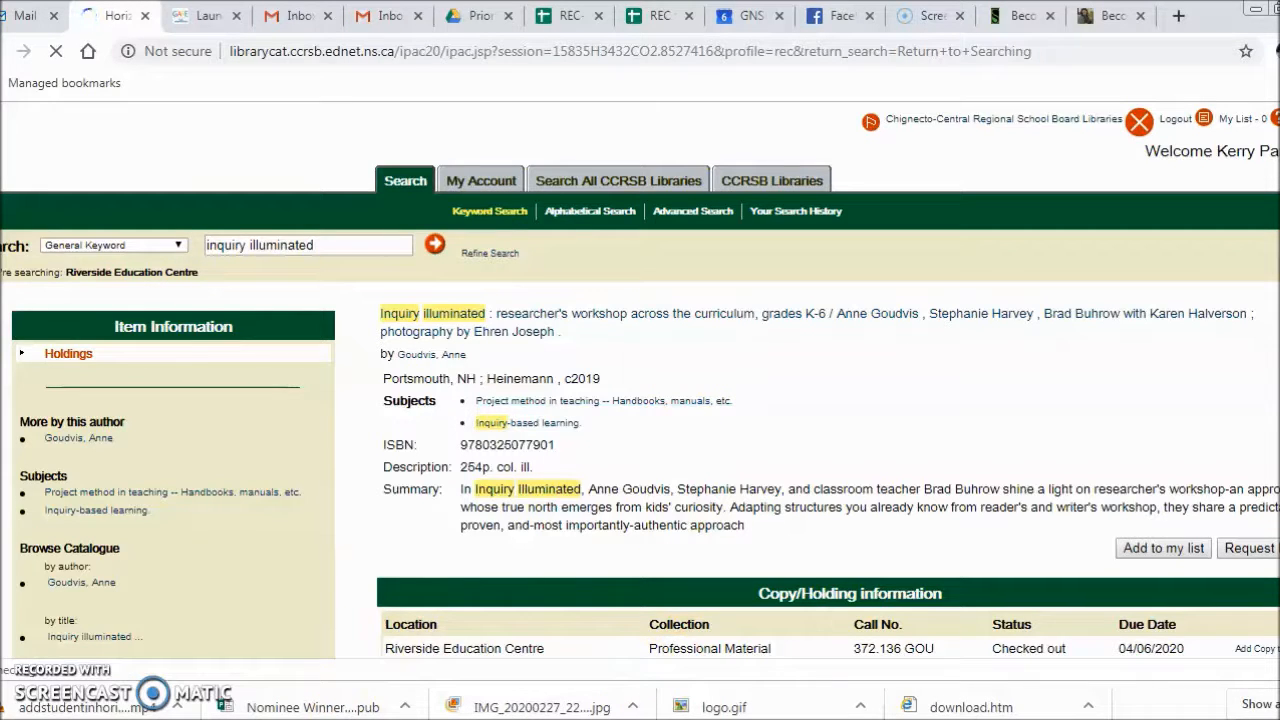
# - Switch back to the Horizon client, close the borrower's record and clear the borrower from Checkout
pyautogui.hotkey('alt', 'Tab')
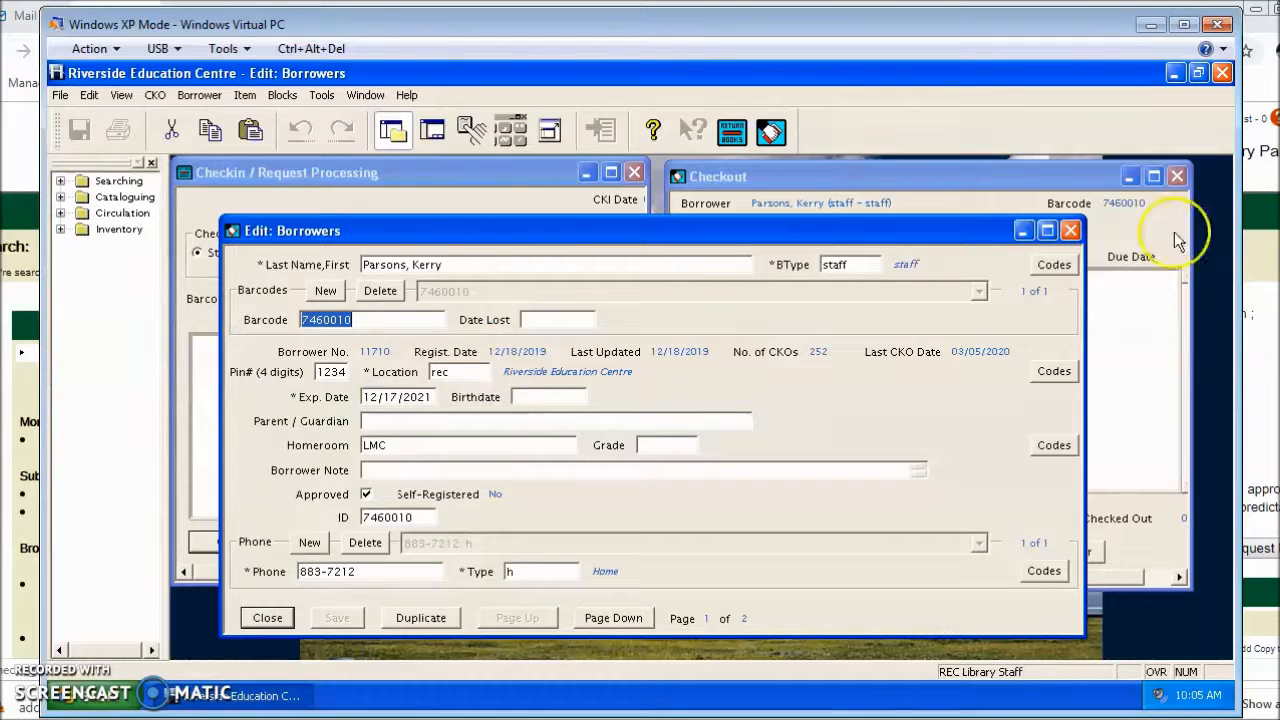
pyautogui.click(1070, 231)
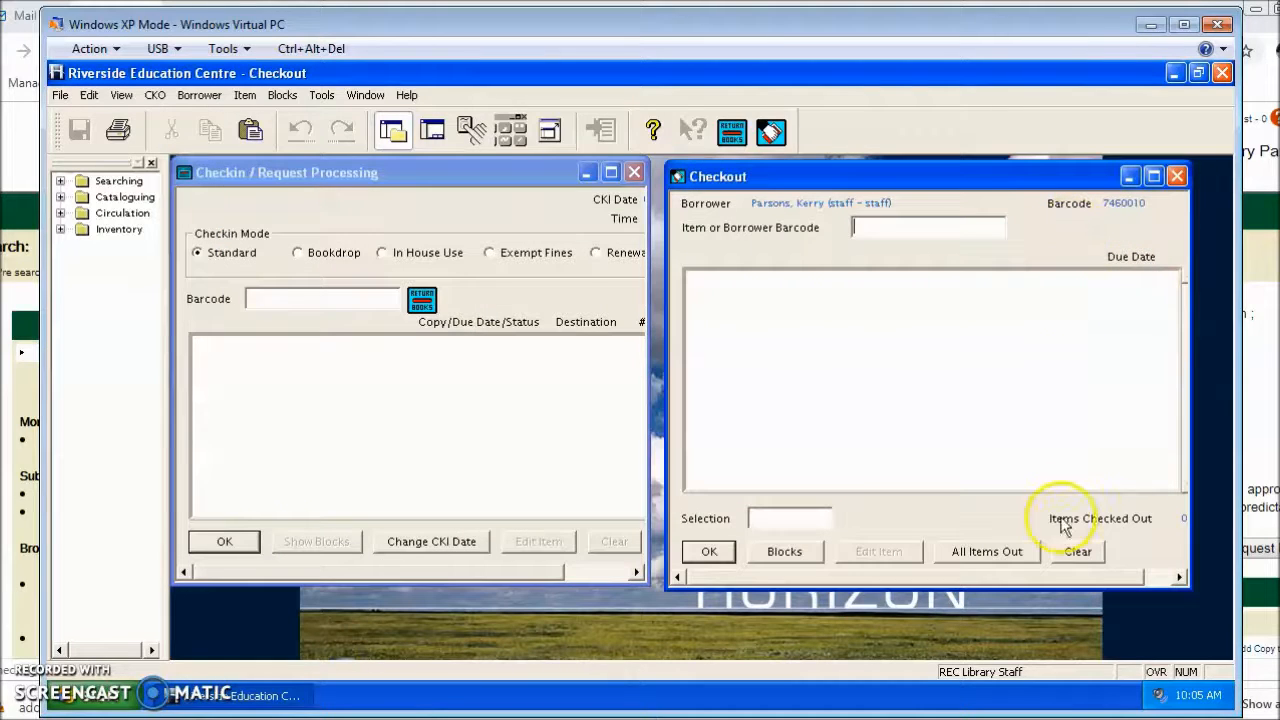
pyautogui.click(1077, 552)
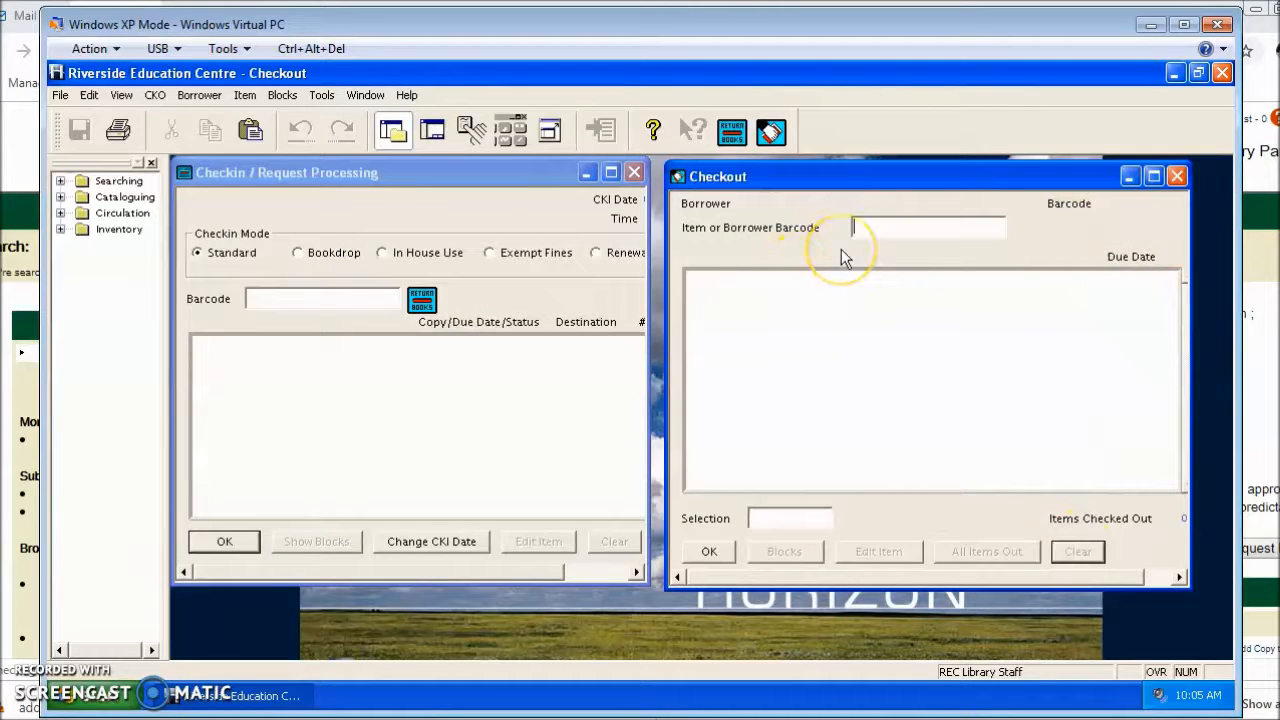
# - Look up the same staff borrower by name in Checkout and view their list of requests
pyautogui.press('Return')
pyautogui.write('parsons')
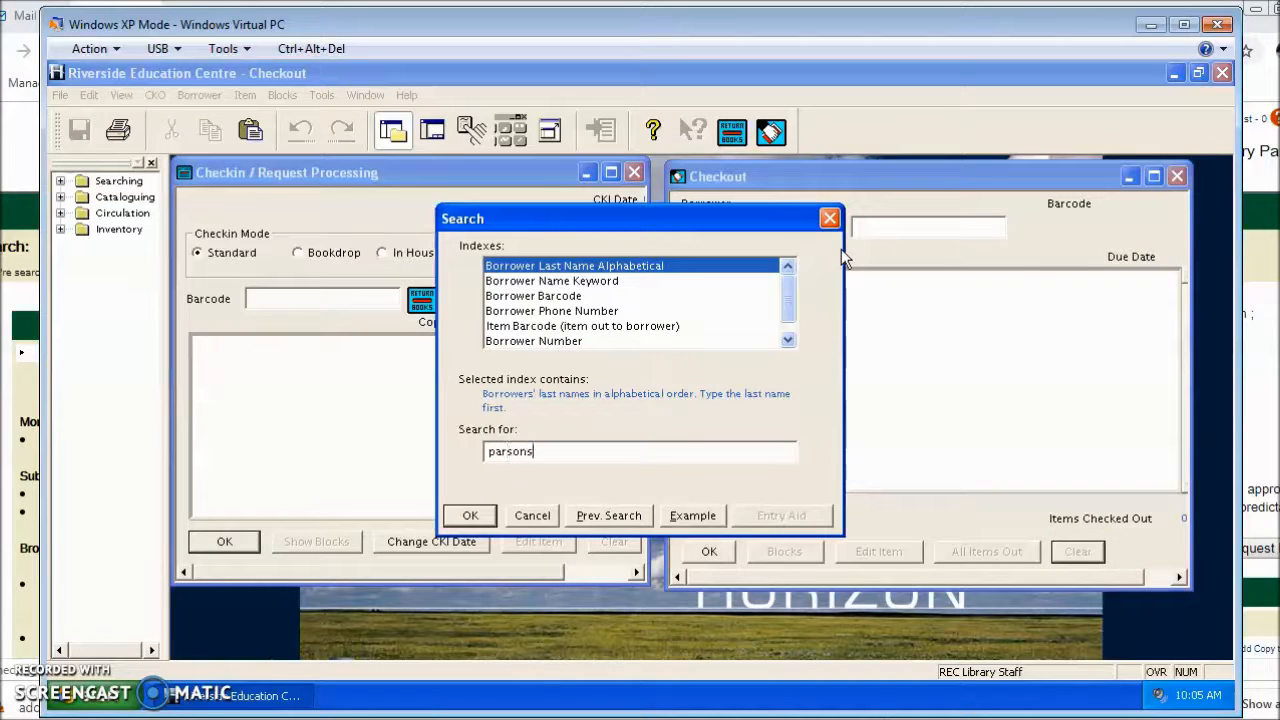
pyautogui.write(', k')
pyautogui.press('Return')
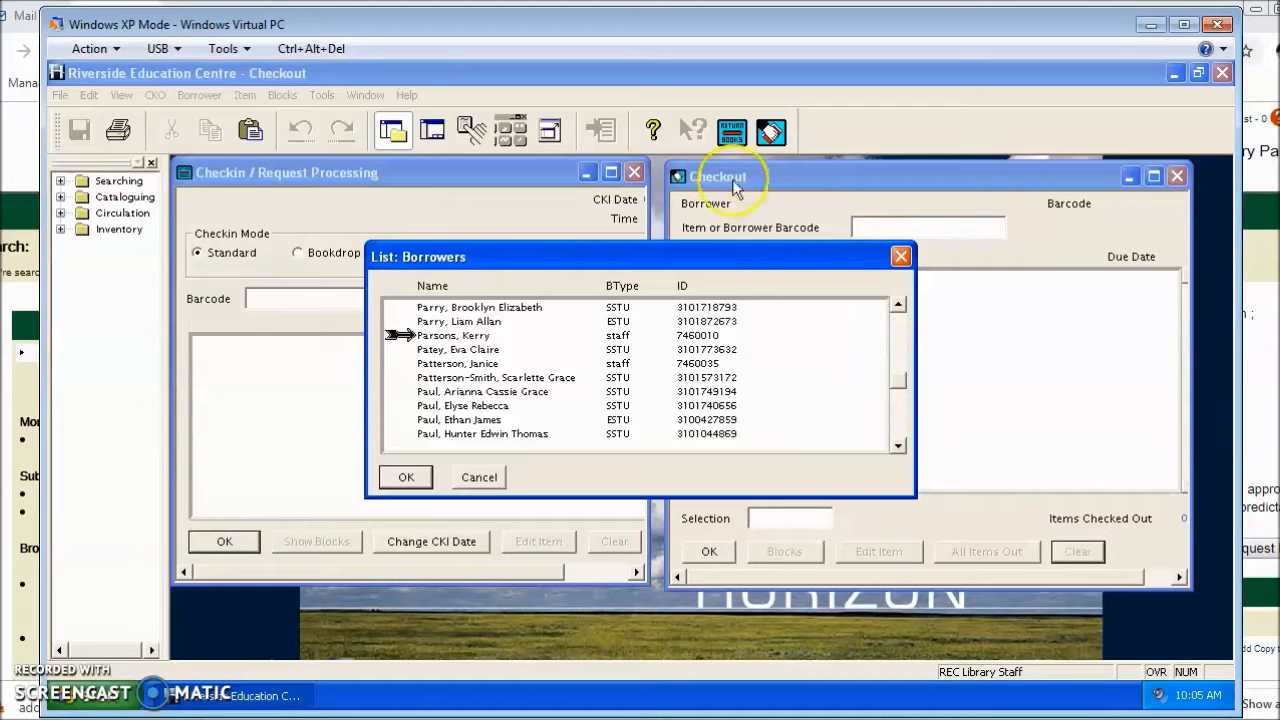
pyautogui.click(413, 477)
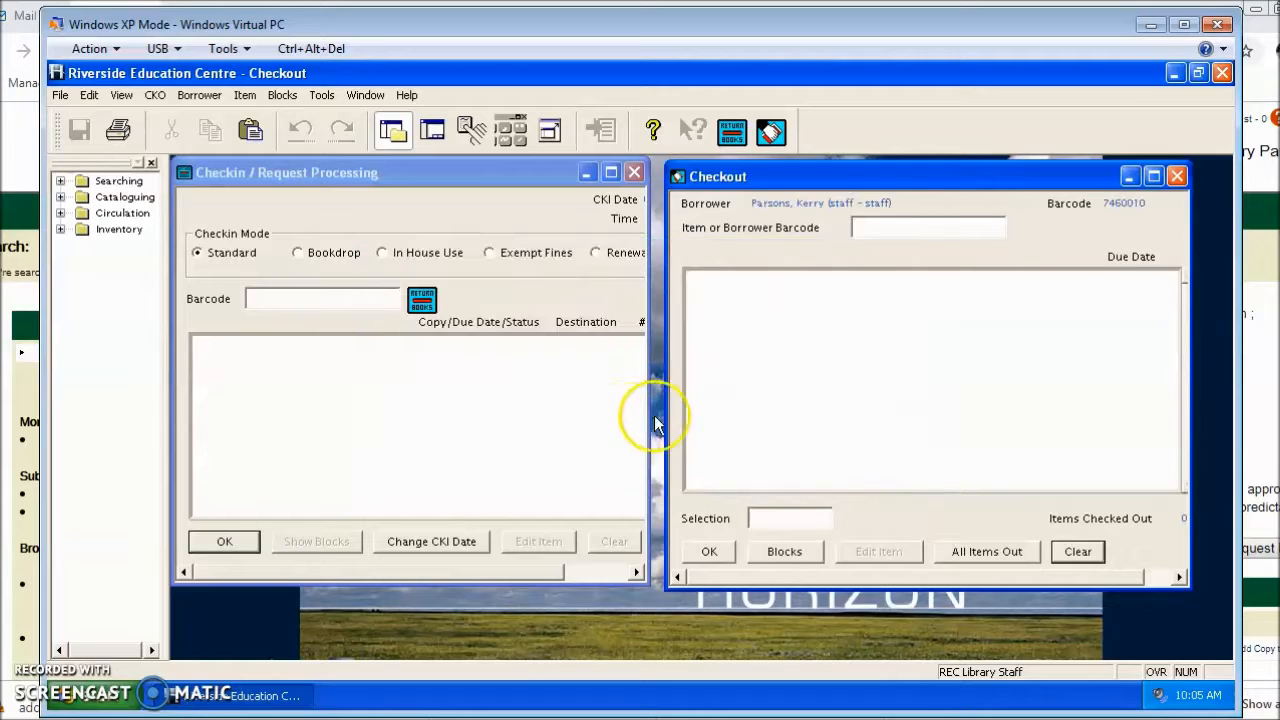
pyautogui.click(199, 95)
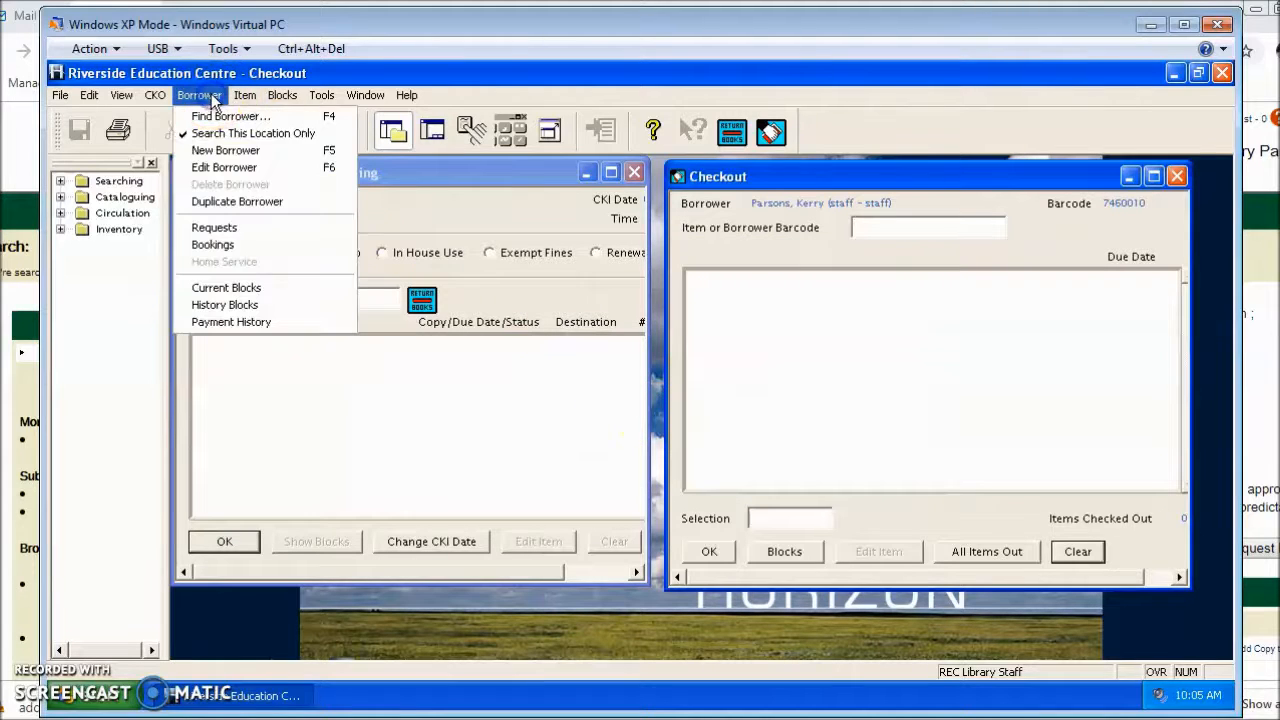
pyautogui.click(220, 228)
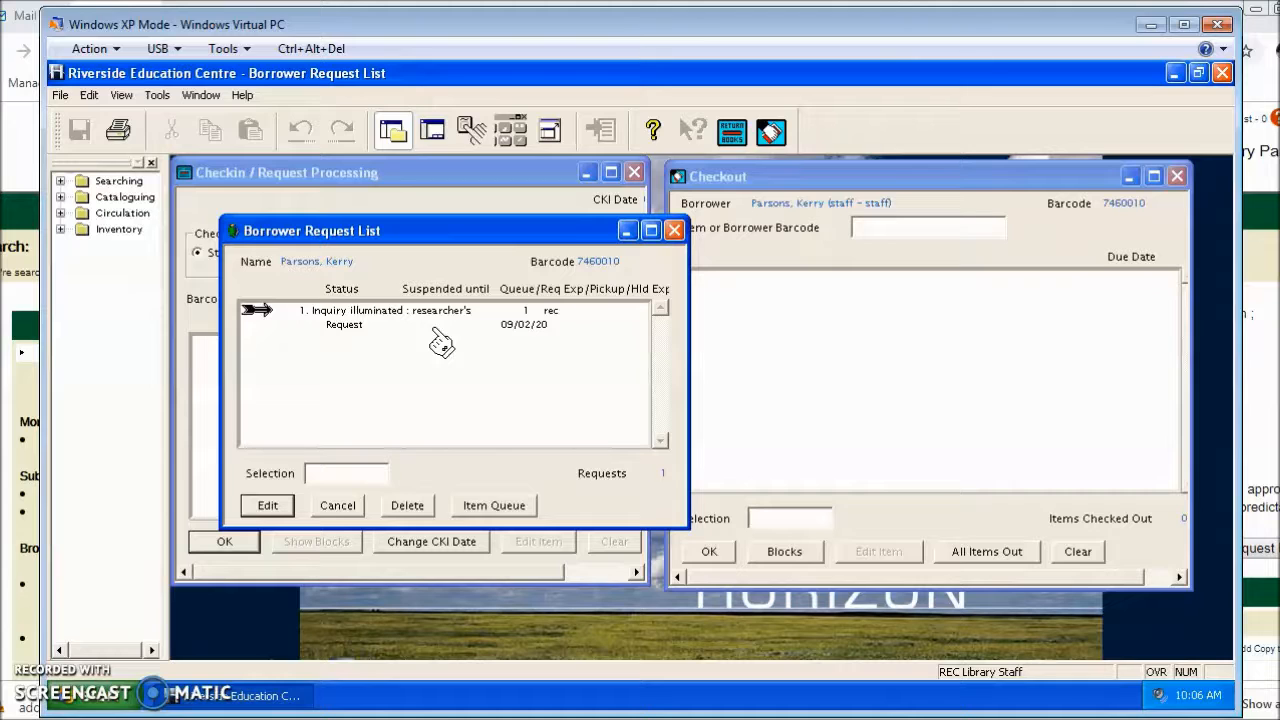
pyautogui.click(488, 540)
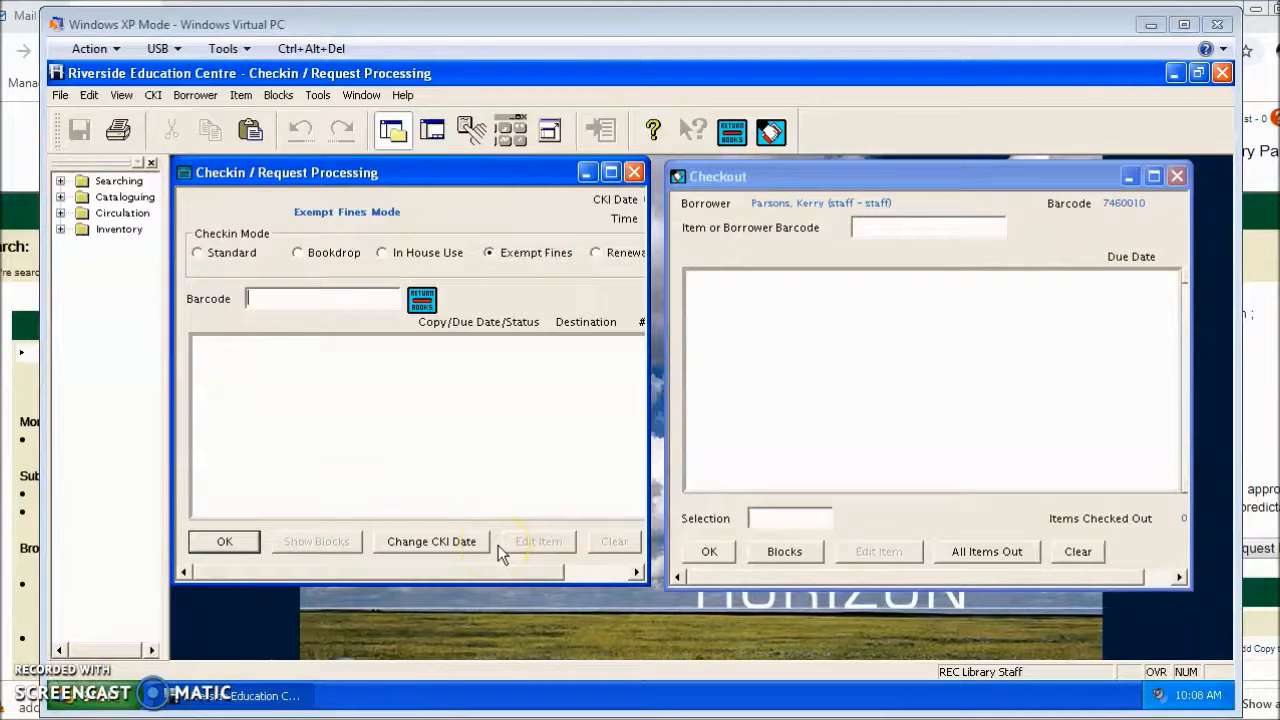
pyautogui.click(367, 297)
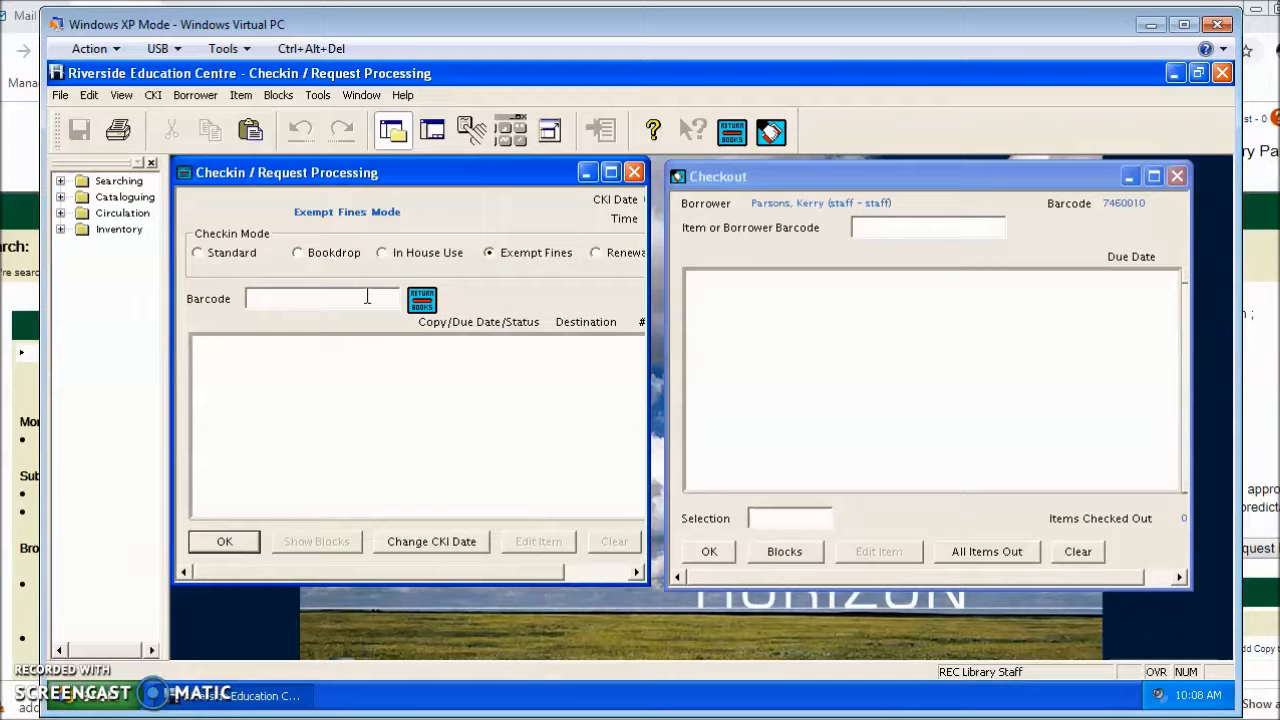
pyautogui.write('33980005736644')
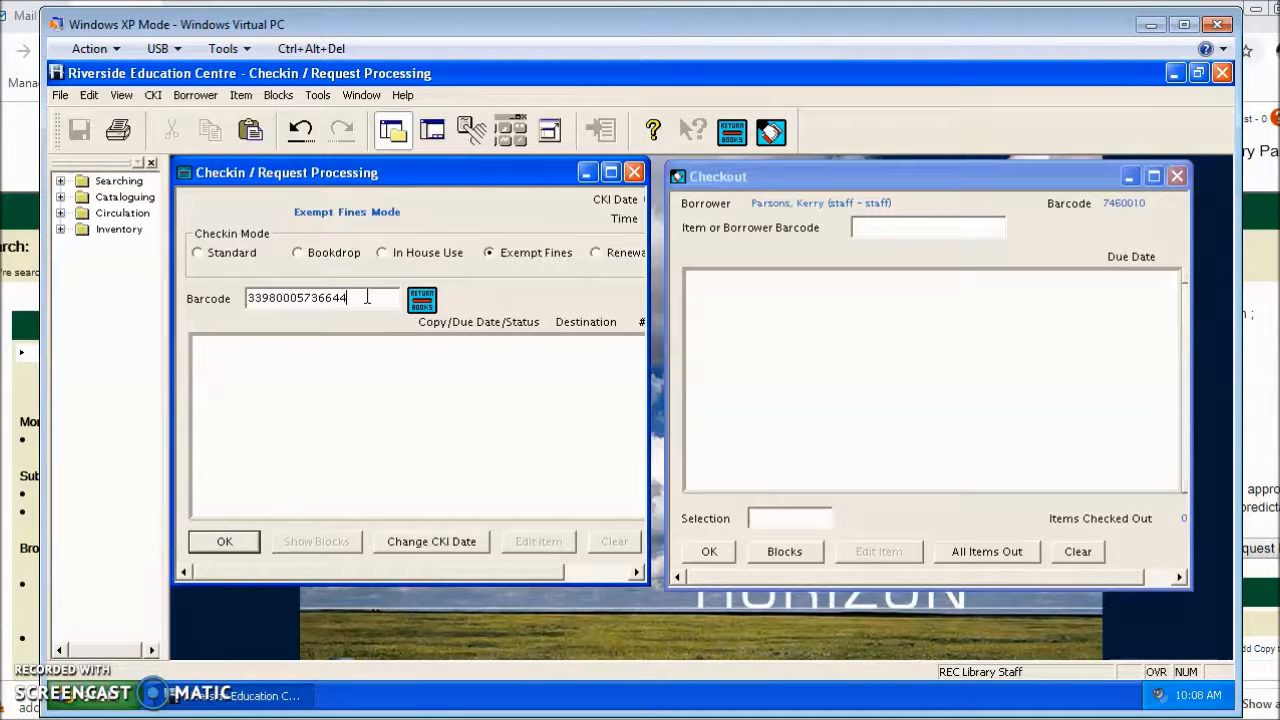
pyautogui.press('Return')
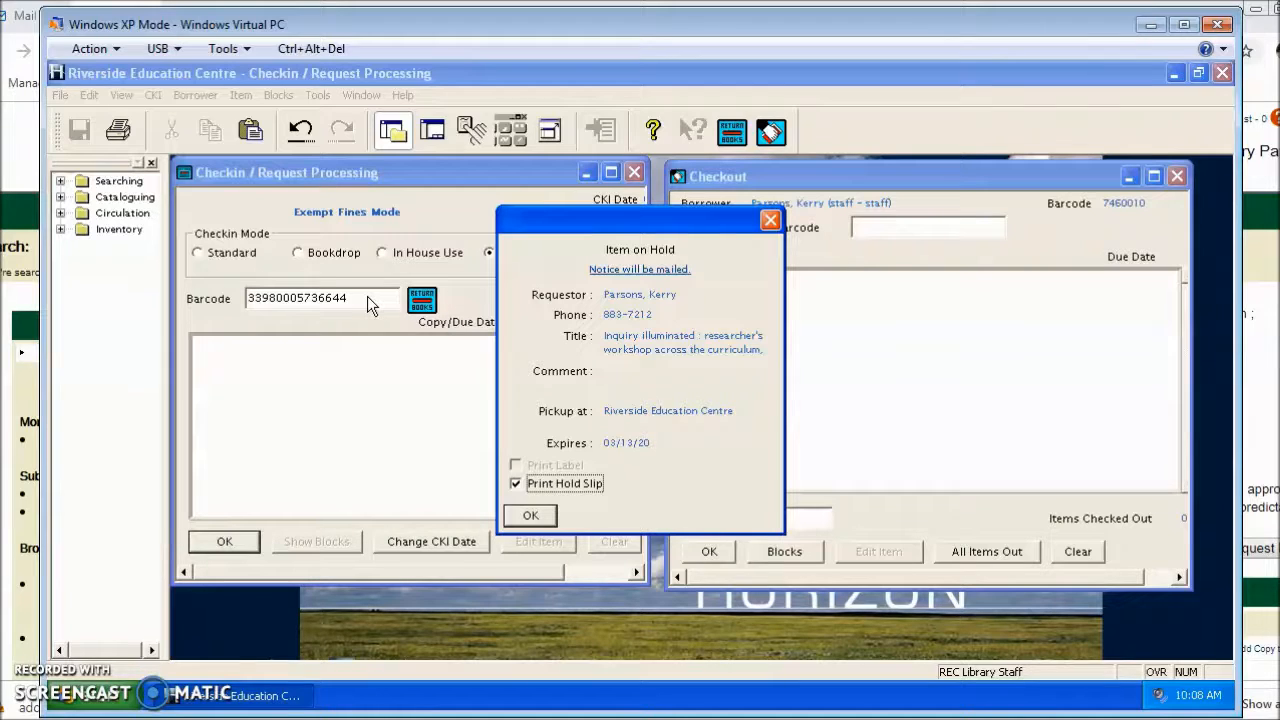
pyautogui.click(530, 515)
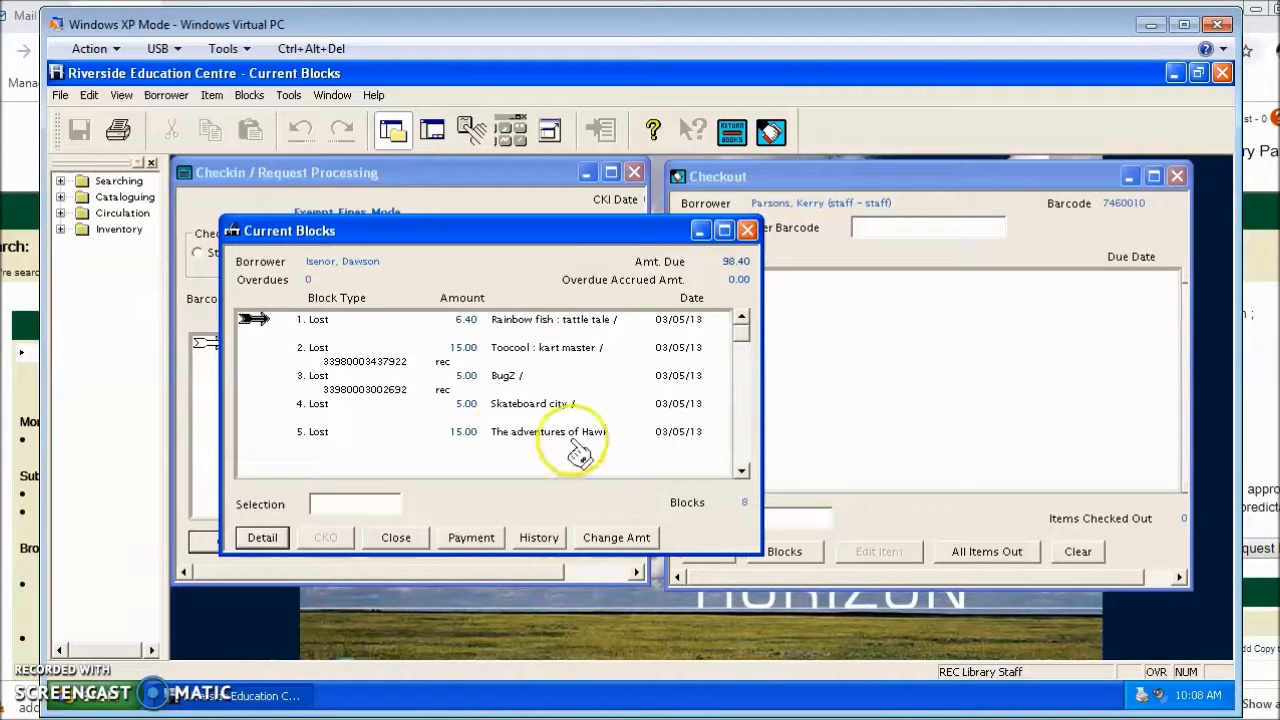
pyautogui.click(392, 537)
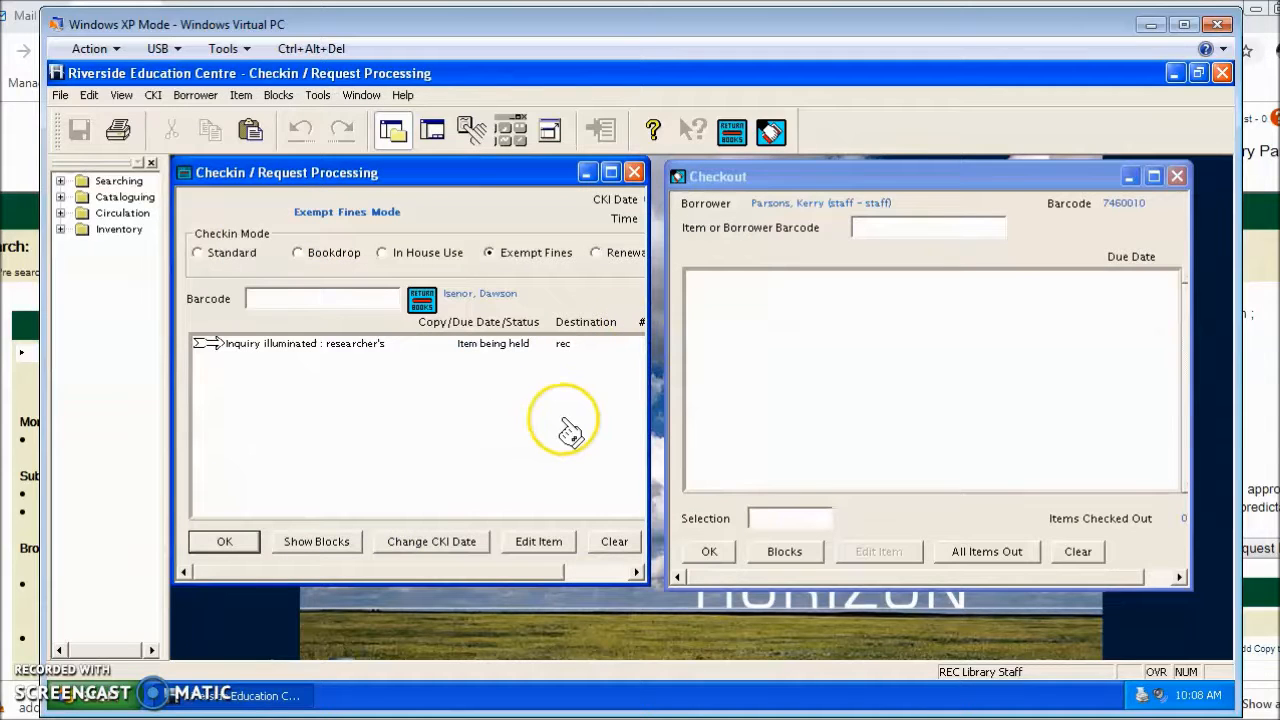